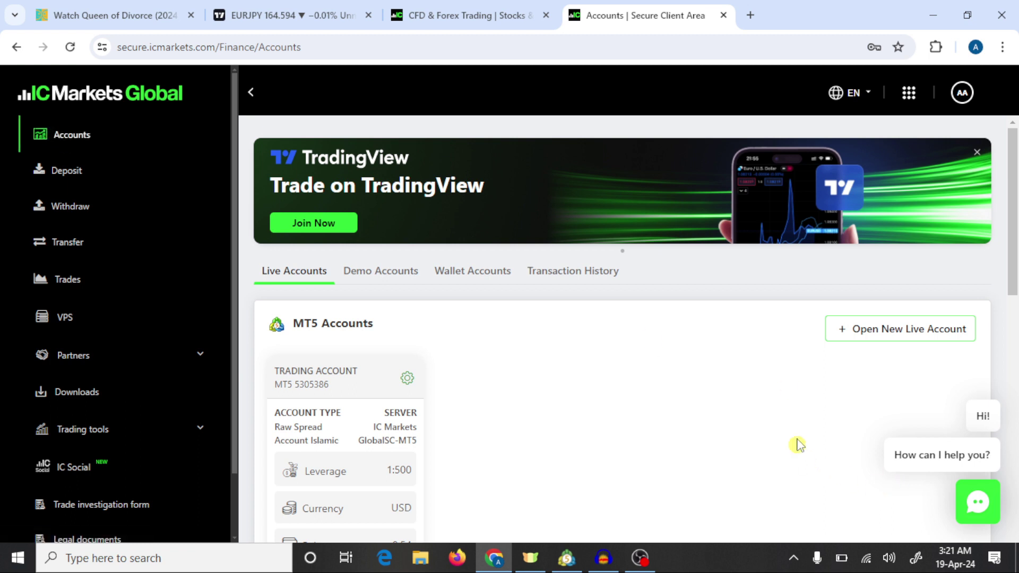
# - Submit a new live MT5 Raw Spread Account Islamic in USD with 1:1000 leverage
pyautogui.click(882, 334)
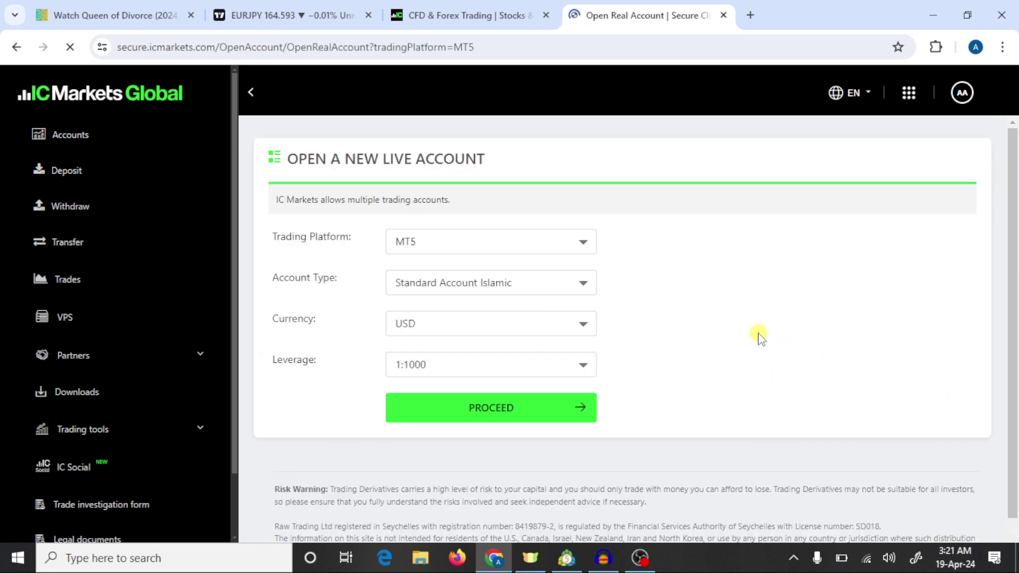
pyautogui.click(533, 244)
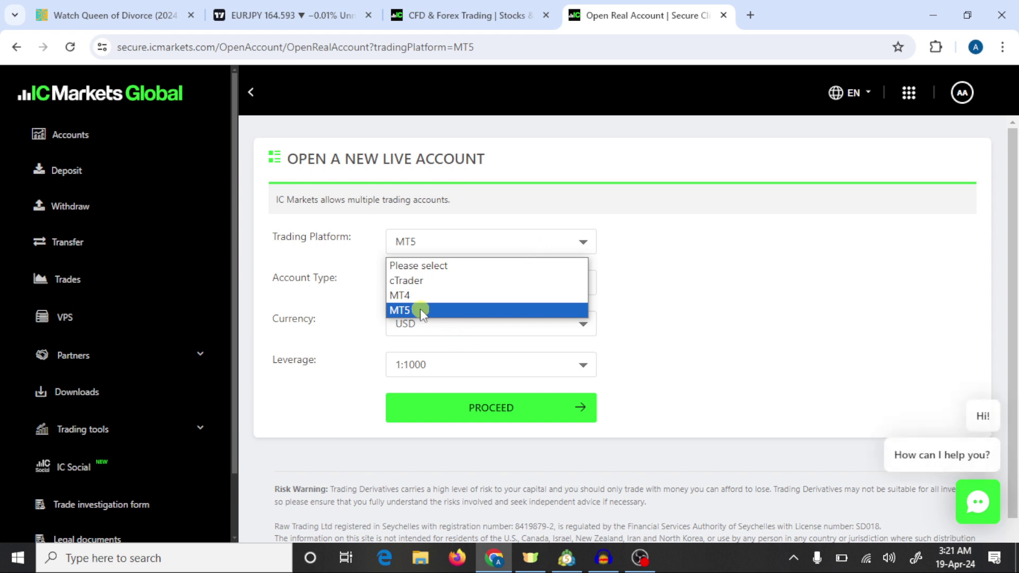
pyautogui.click(505, 312)
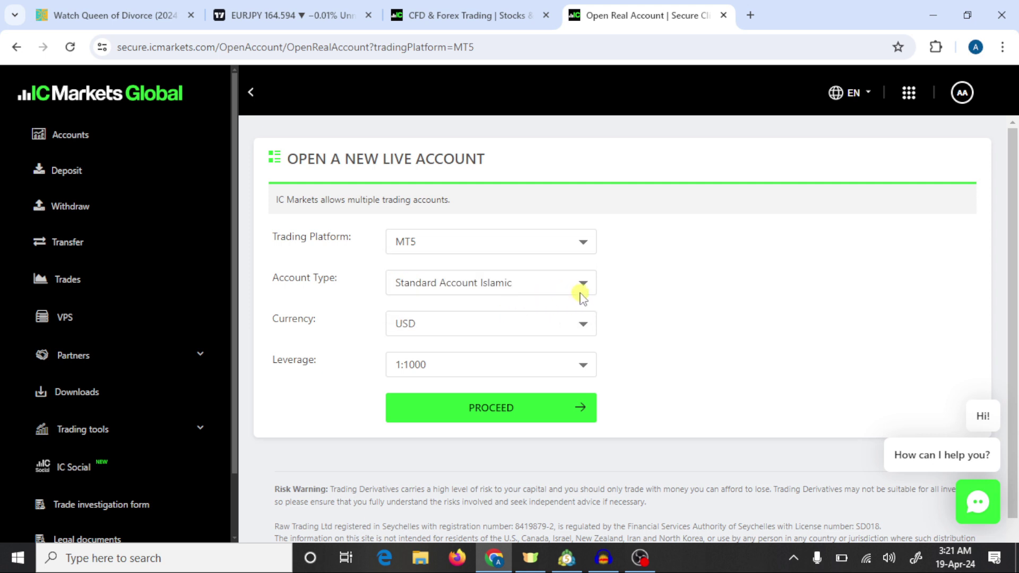
pyautogui.click(583, 288)
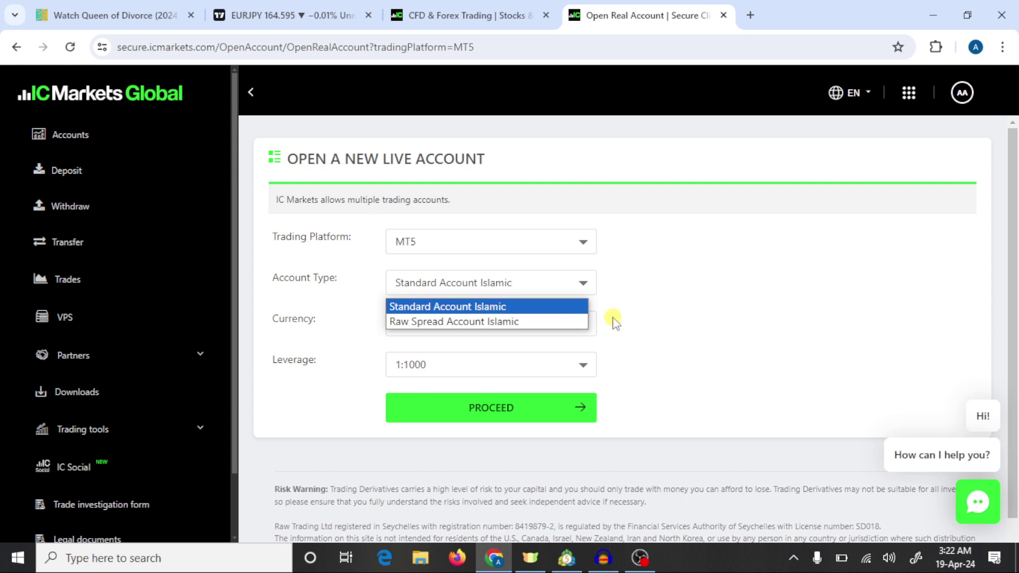
pyautogui.click(500, 322)
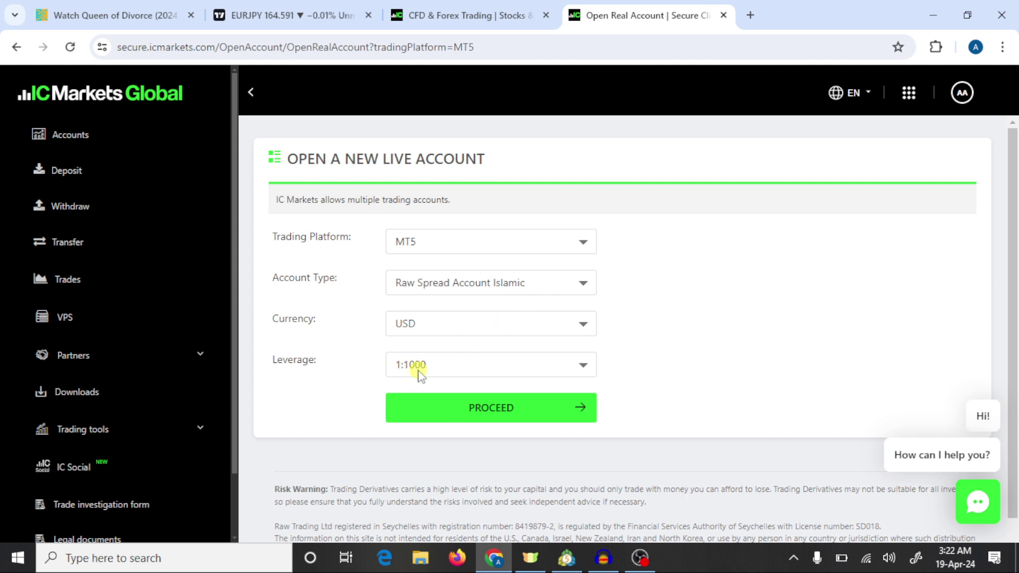
pyautogui.click(500, 413)
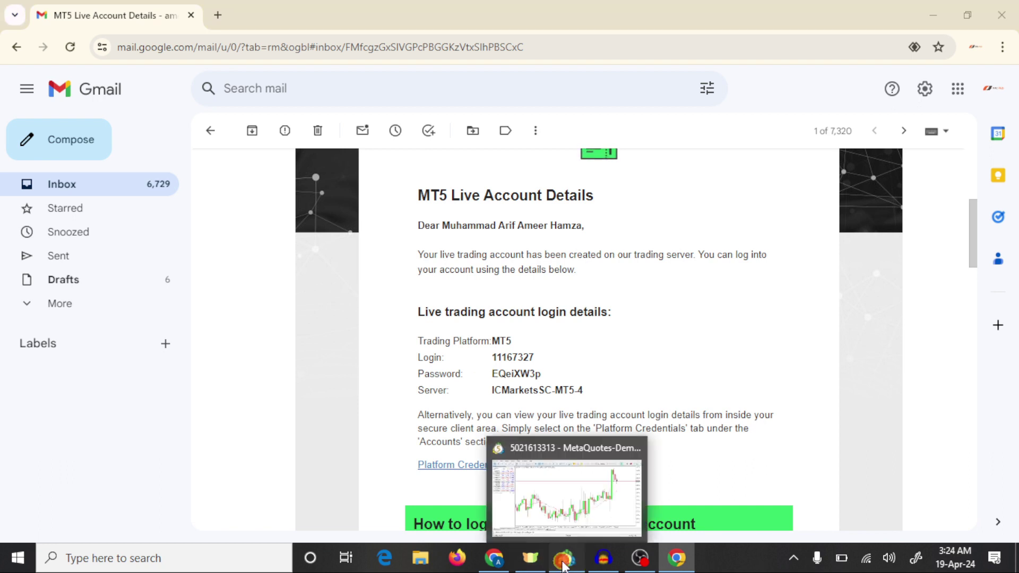
# - Bring MetaTrader 5 forward and start File > Open an Account
pyautogui.click(558, 562)
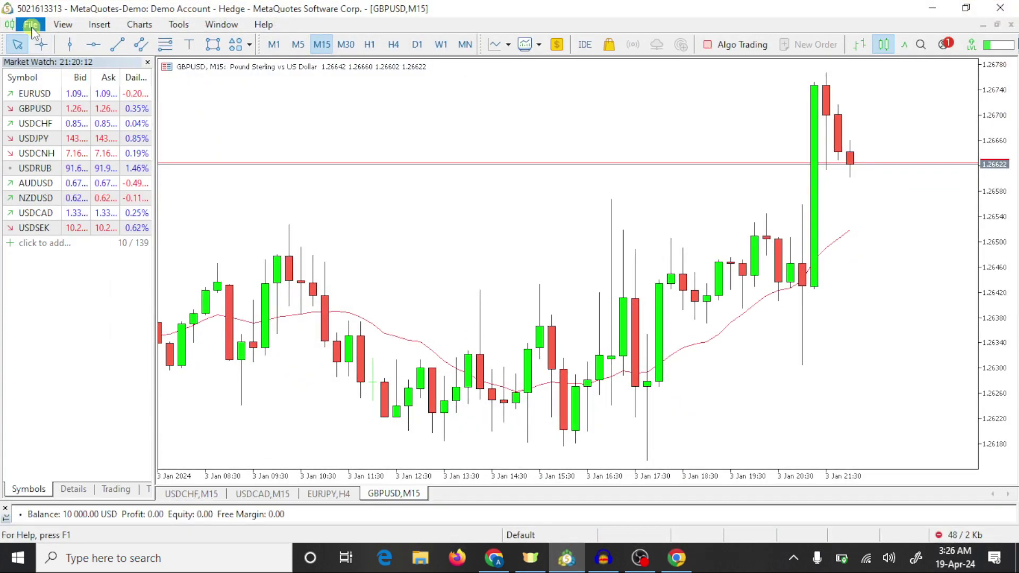
pyautogui.click(31, 25)
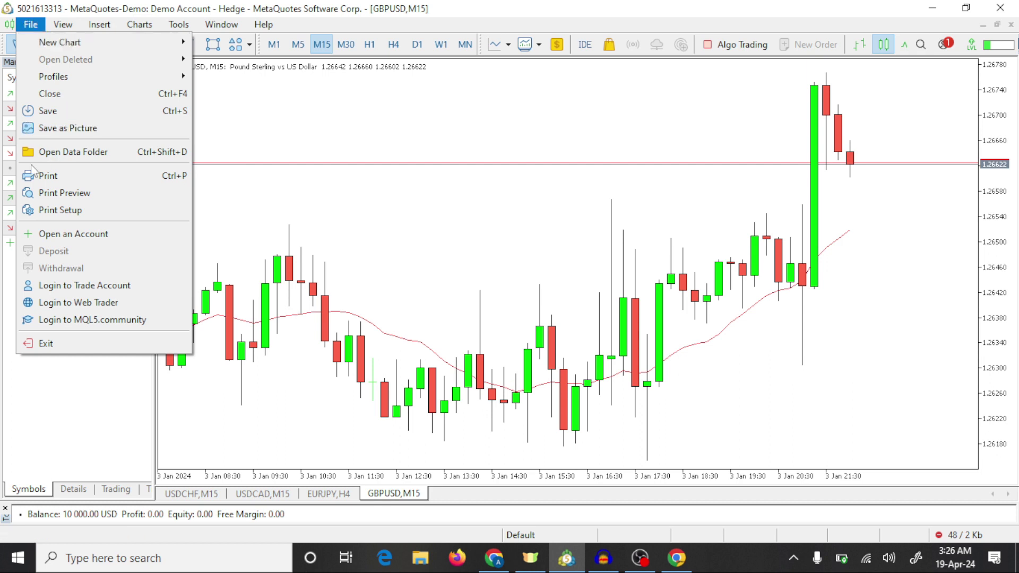
pyautogui.click(98, 235)
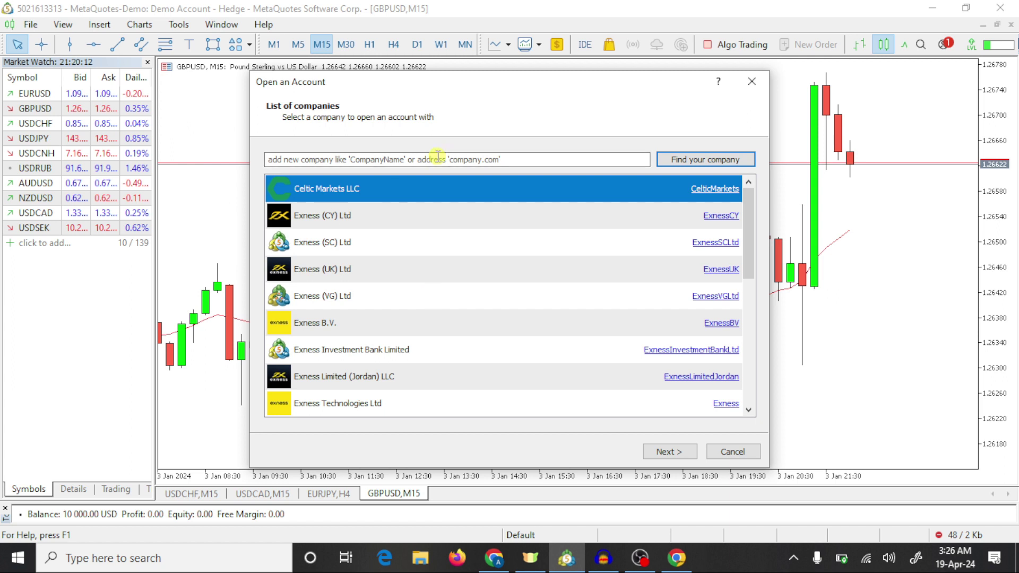
# - Copy the server name ICMarketsSC-MT5-4 from the account details email
pyautogui.click(676, 558)
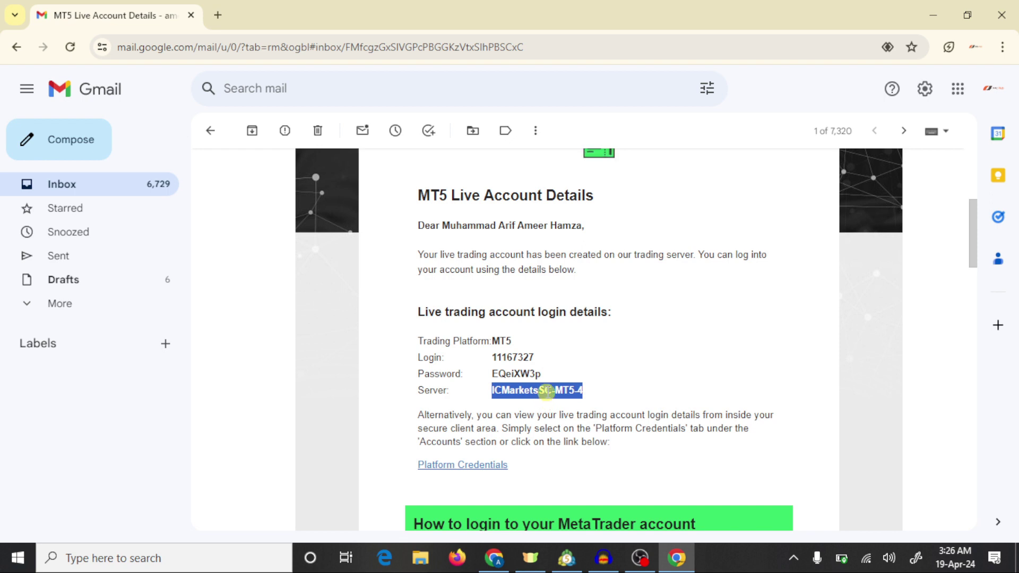
pyautogui.rightClick(546, 391)
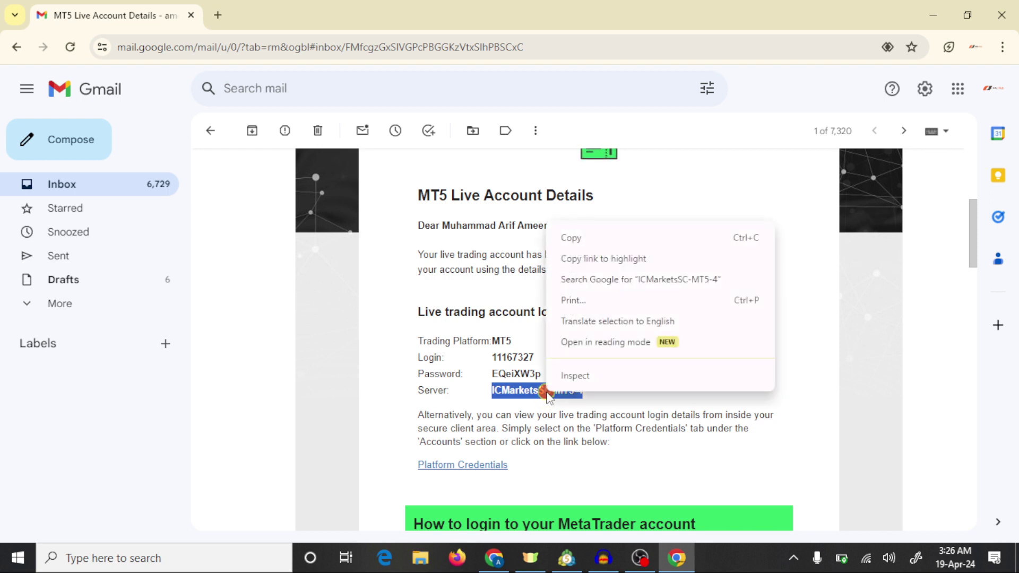
pyautogui.click(596, 241)
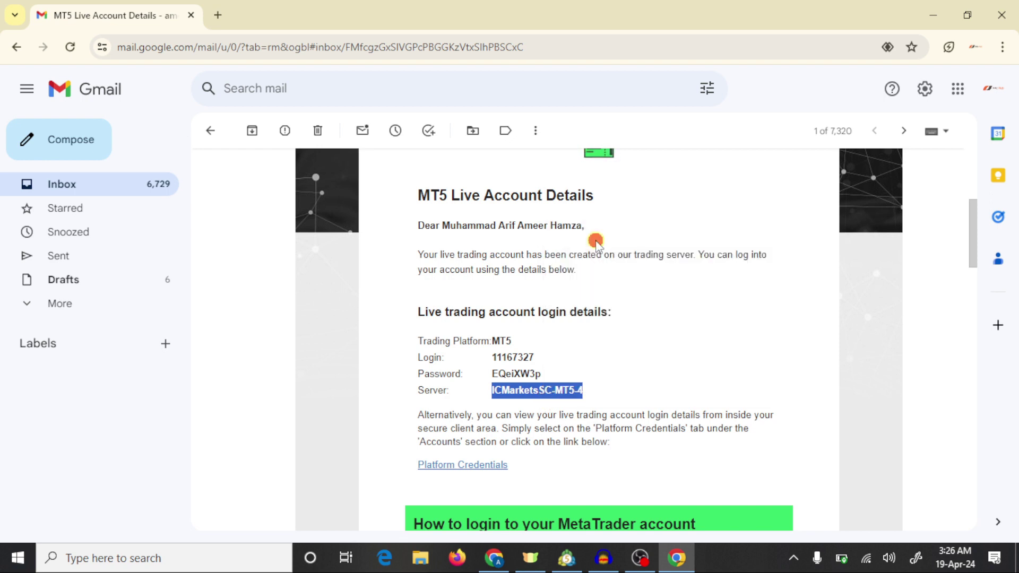
# - Paste ICMarketsSC-MT5-4 into MetaTrader's company search and search for the broker
pyautogui.click(567, 557)
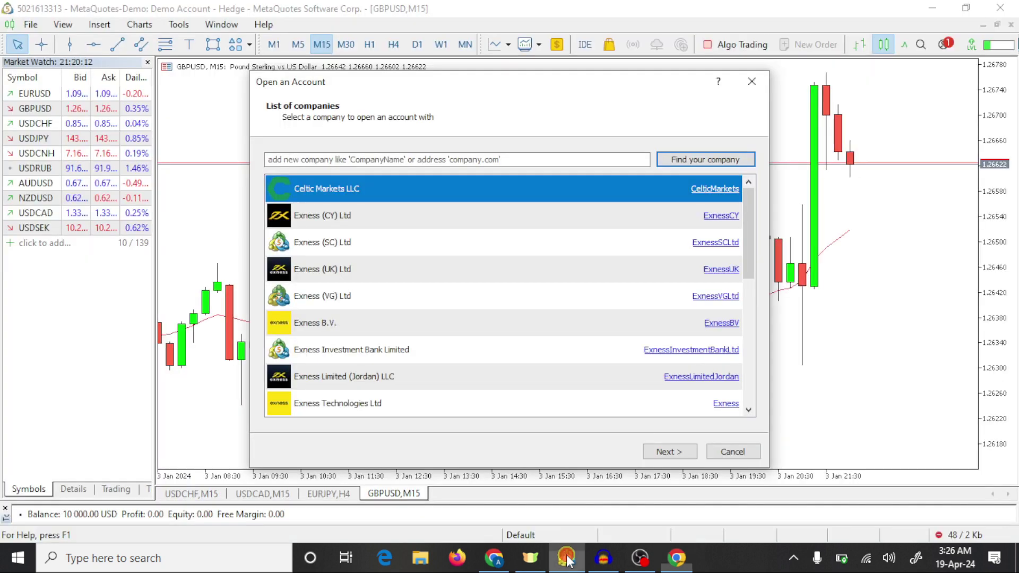
pyautogui.click(418, 155)
pyautogui.rightClick(418, 155)
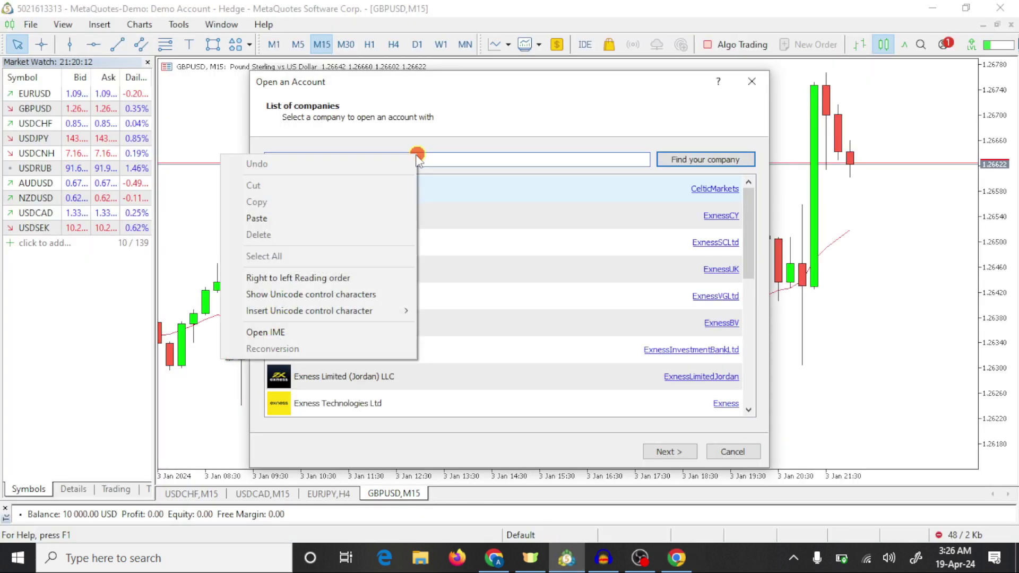
pyautogui.click(331, 218)
pyautogui.click(345, 159)
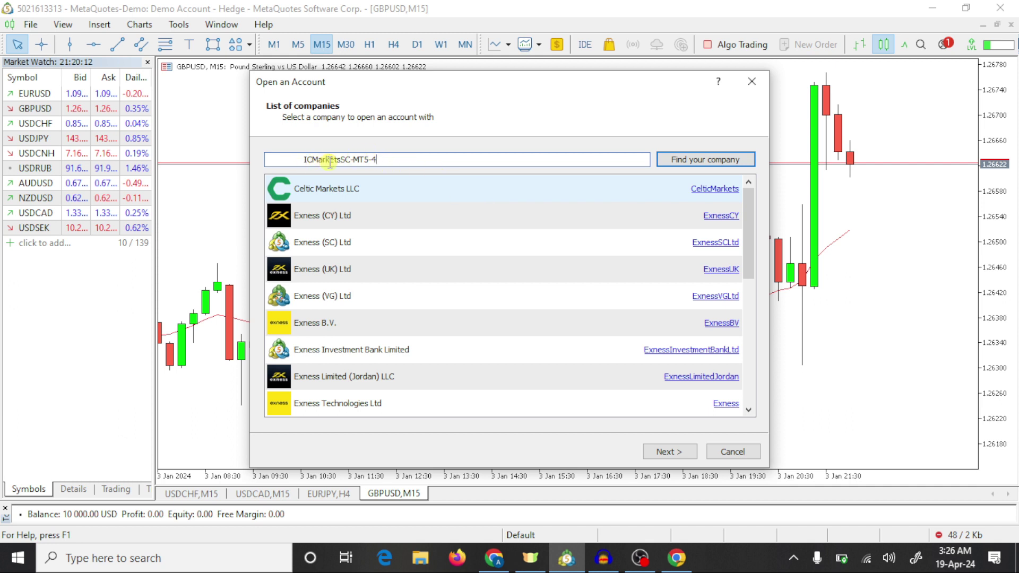
pyautogui.click(704, 161)
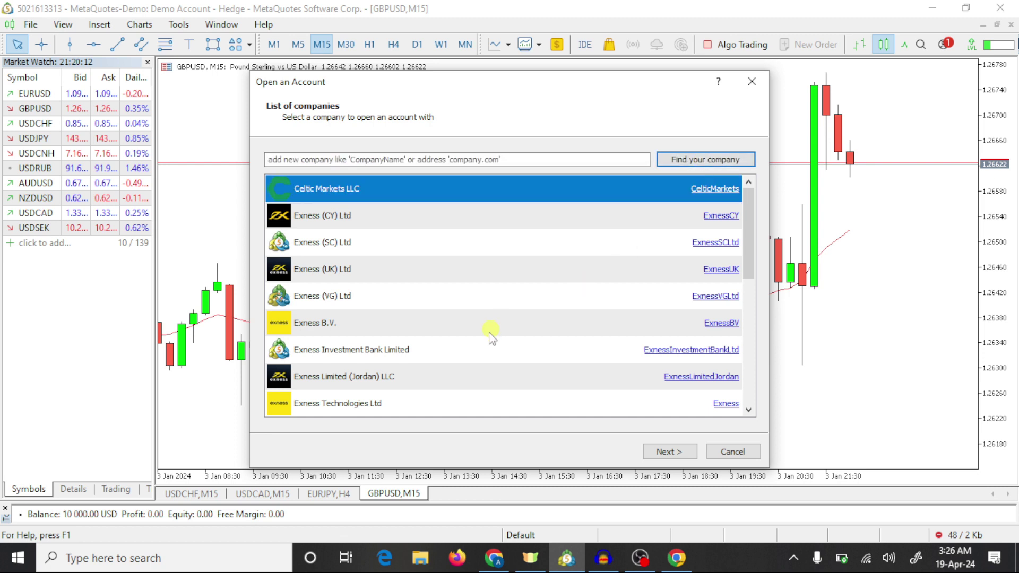
# - Select Raw Trading Ltd (ICMarketsSC-MT5) from the company list and continue
pyautogui.scroll(-4, 484, 365)
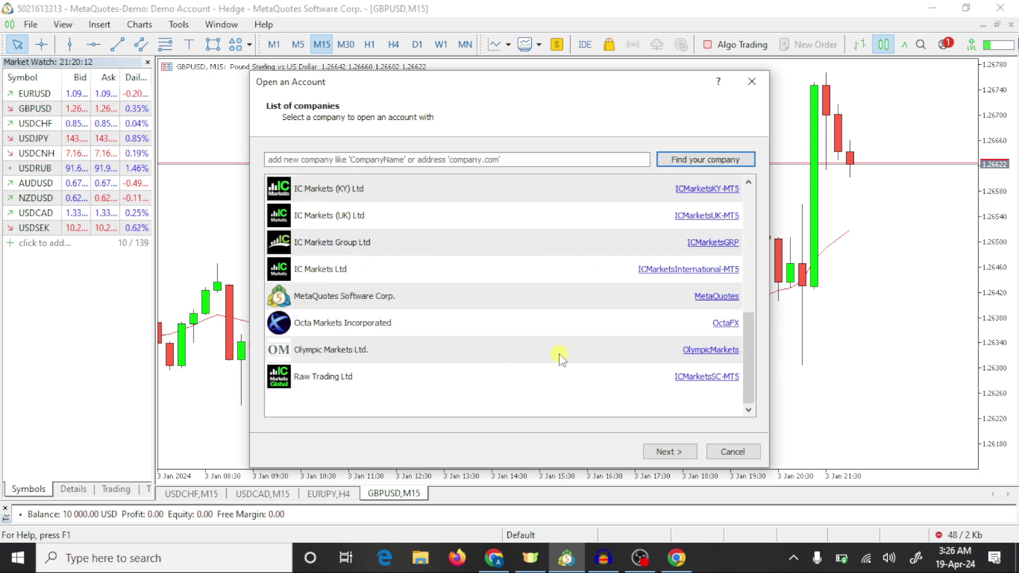
pyautogui.click(612, 379)
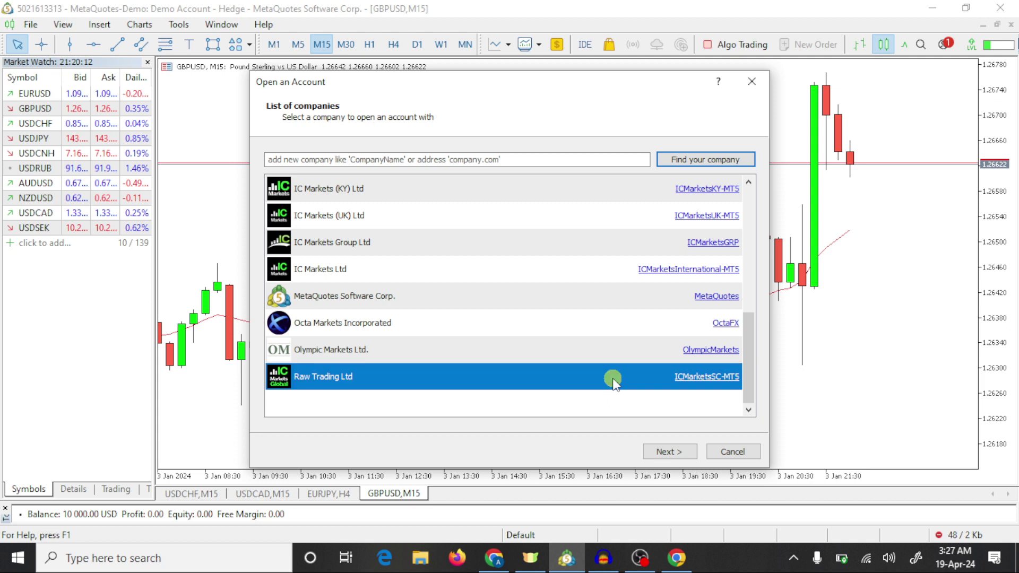
pyautogui.click(662, 453)
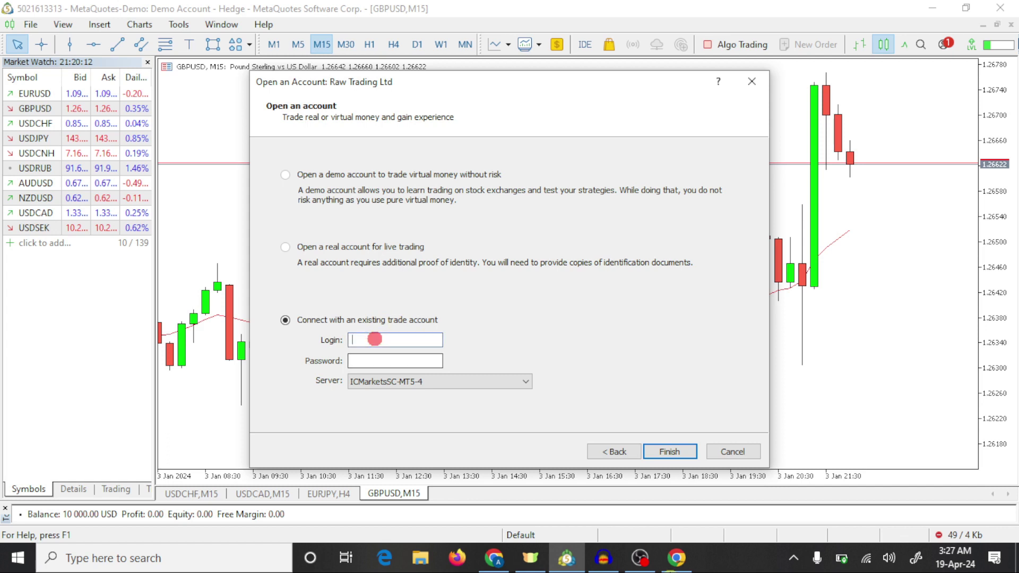
# - Copy the account login number from the email into MetaTrader's Login field
pyautogui.click(676, 565)
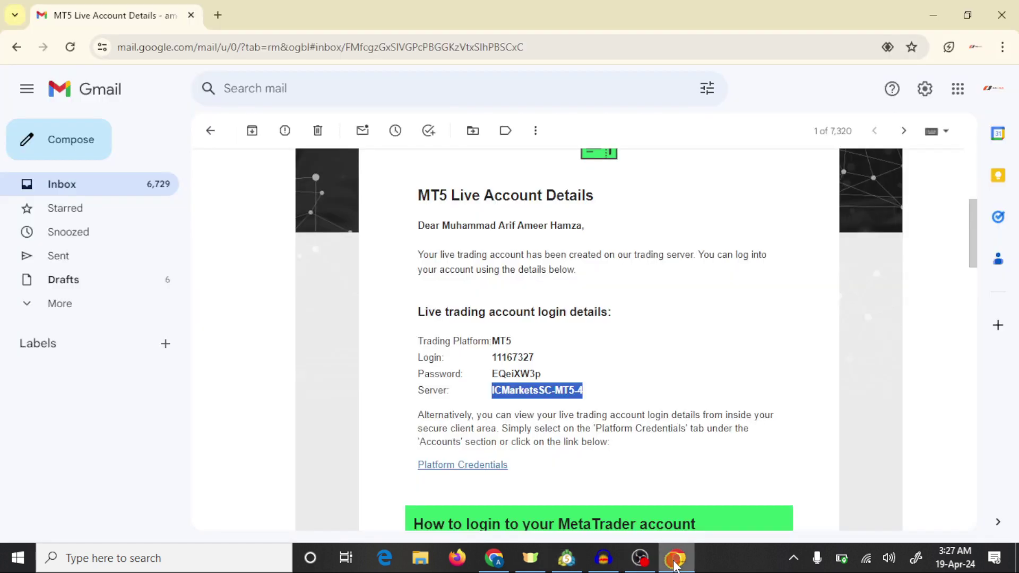
pyautogui.click(543, 355)
pyautogui.moveTo(543, 355); pyautogui.dragTo(487, 358)
pyautogui.rightClick(507, 360)
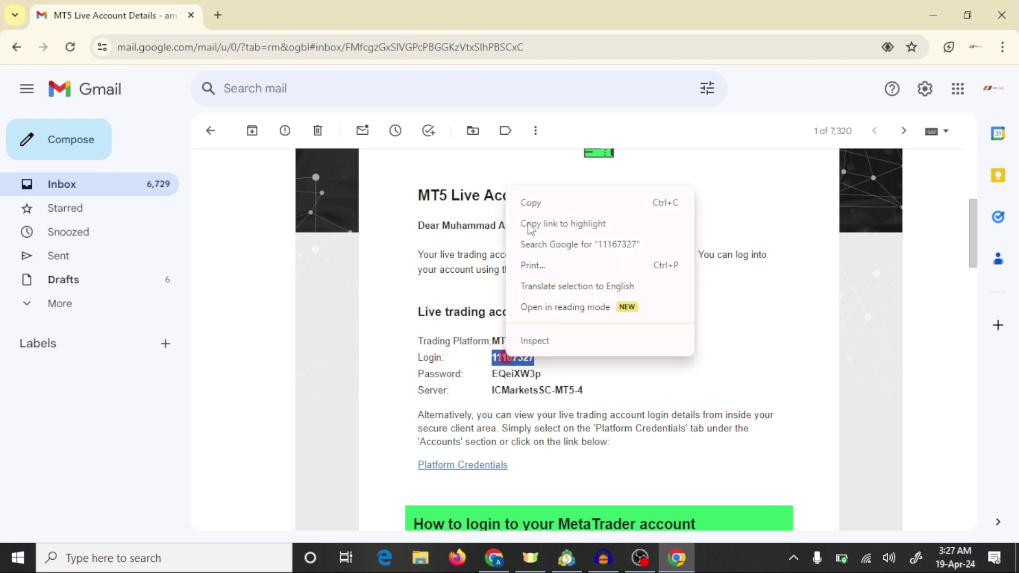
pyautogui.click(535, 202)
pyautogui.click(567, 557)
pyautogui.click(414, 341)
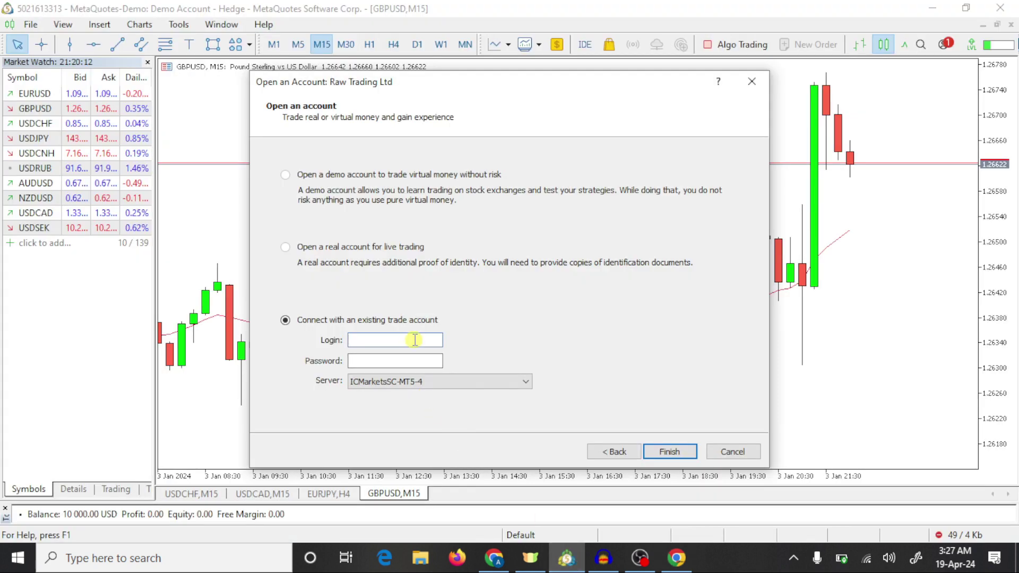
pyautogui.rightClick(414, 340)
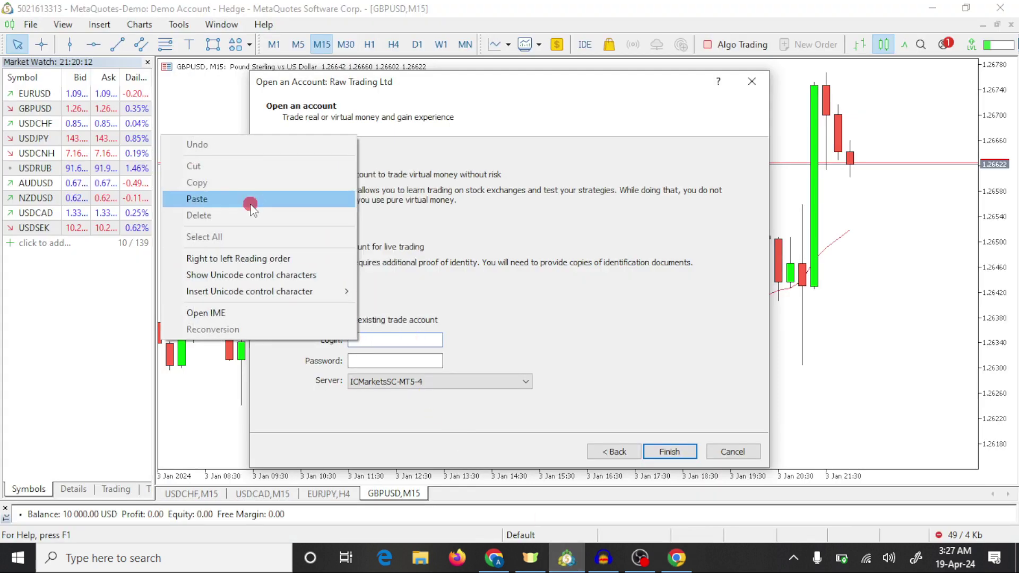
pyautogui.click(249, 203)
# - Copy the account password from the email into MetaTrader's Password field
pyautogui.click(410, 360)
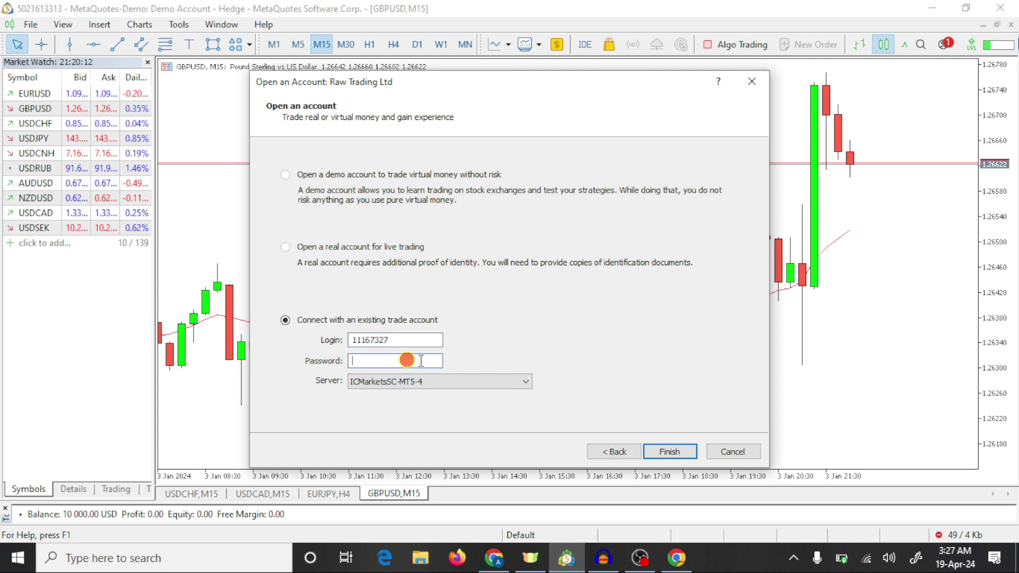
pyautogui.click(676, 557)
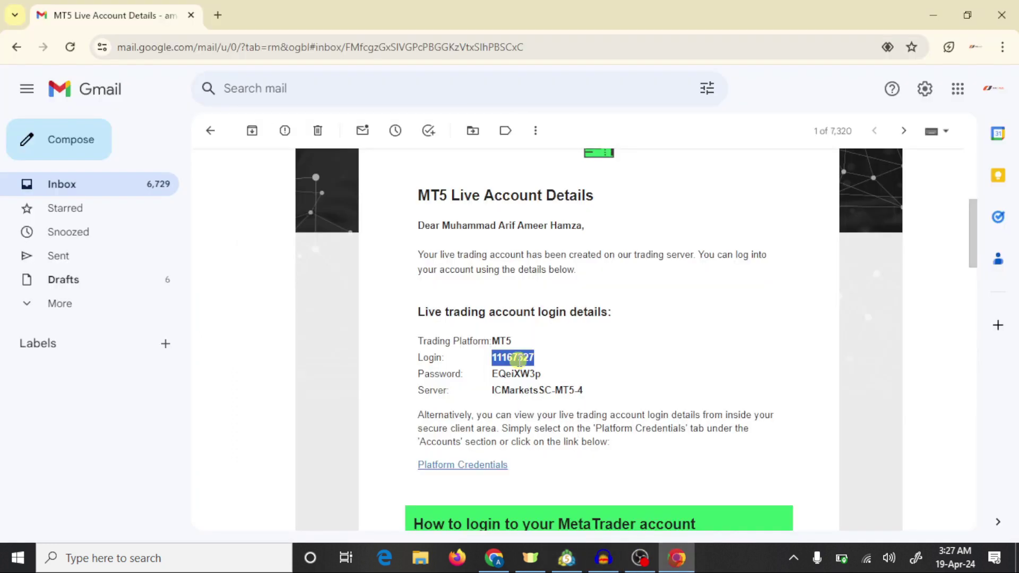
pyautogui.moveTo(540, 374); pyautogui.dragTo(489, 377)
pyautogui.rightClick(501, 374)
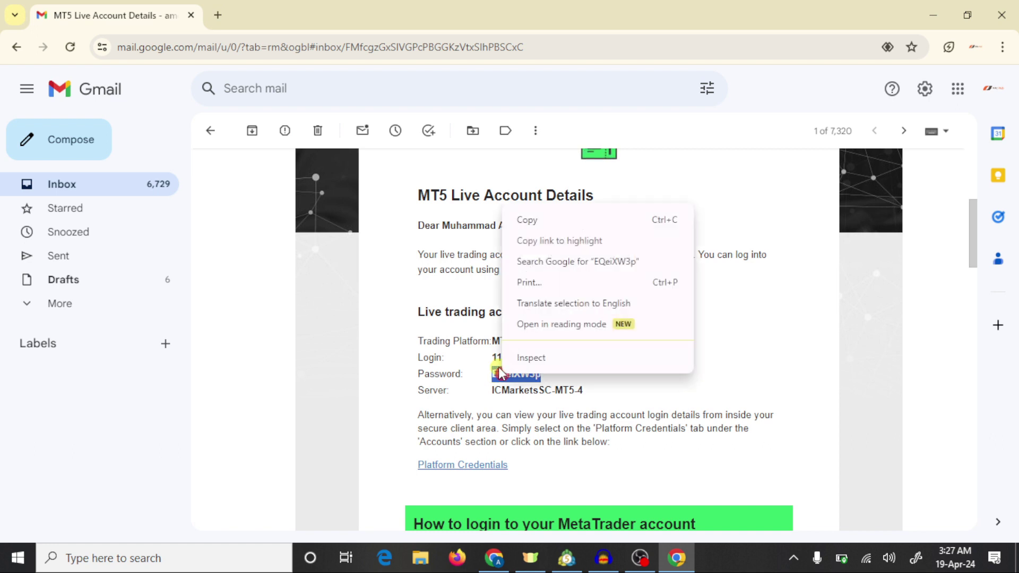
pyautogui.click(527, 221)
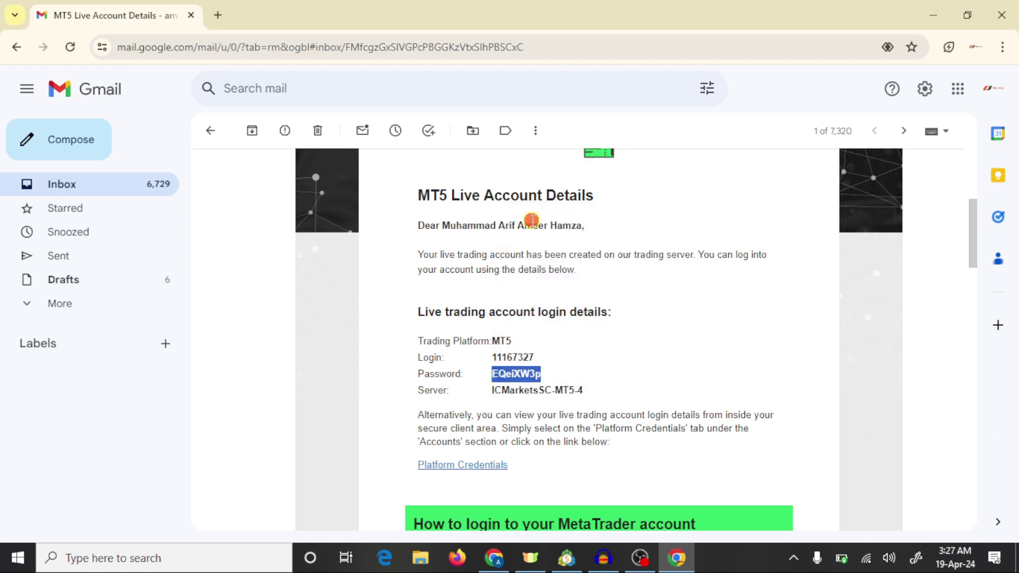
pyautogui.click(566, 560)
pyautogui.click(375, 364)
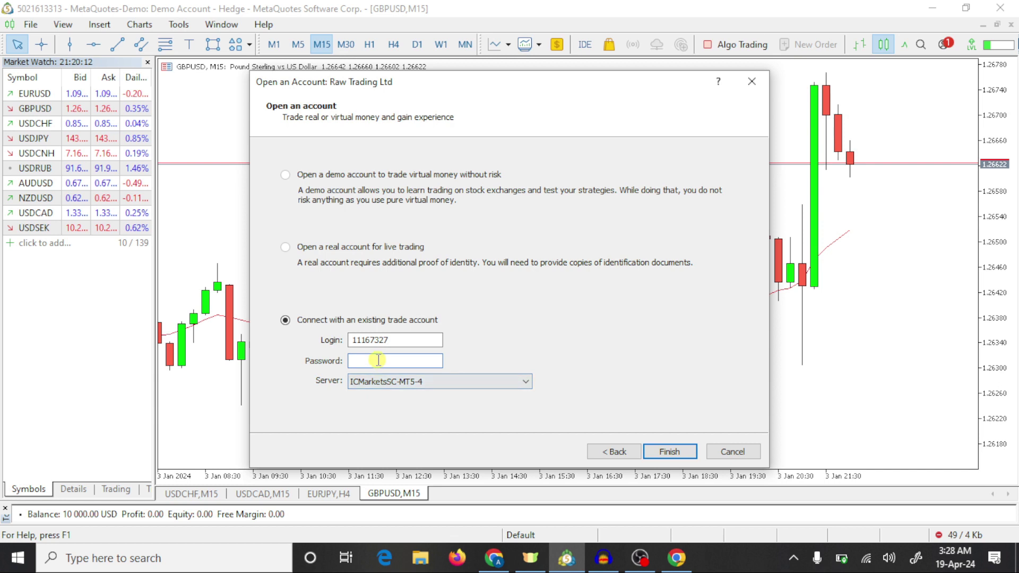
pyautogui.rightClick(377, 361)
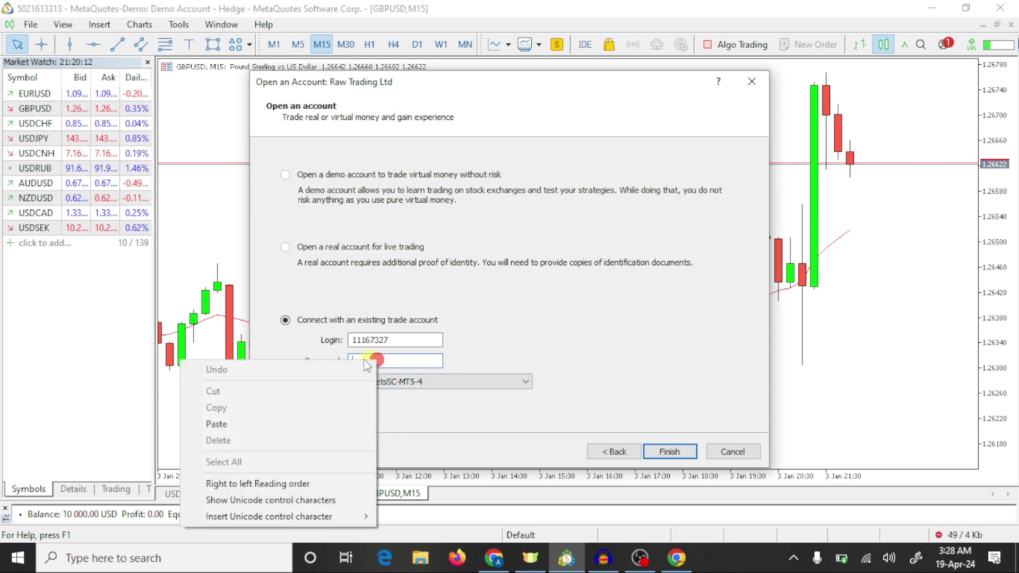
pyautogui.click(247, 425)
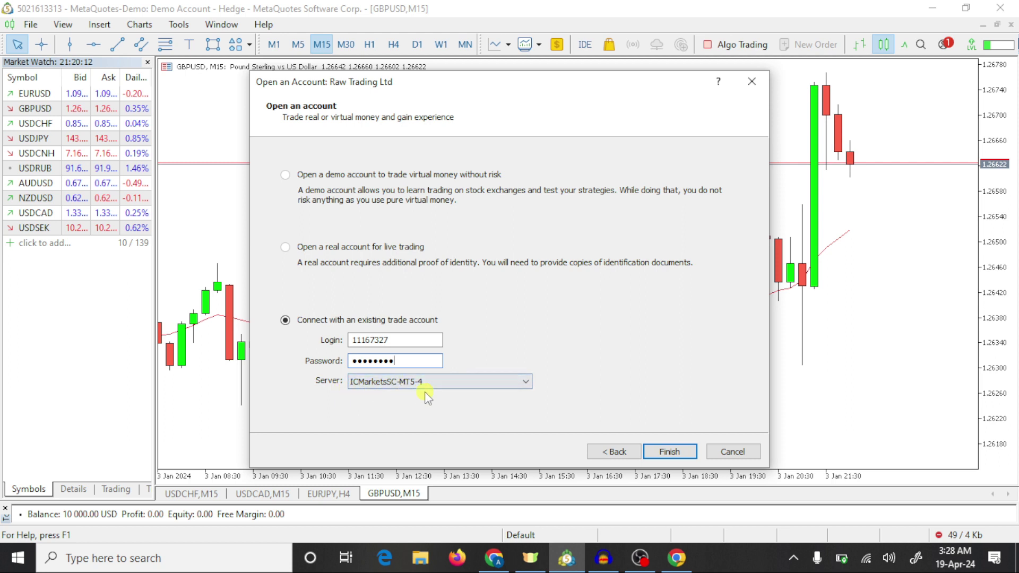
# - Finish connecting to the new live account on ICMarketsSC-MT5-4
pyautogui.click(671, 453)
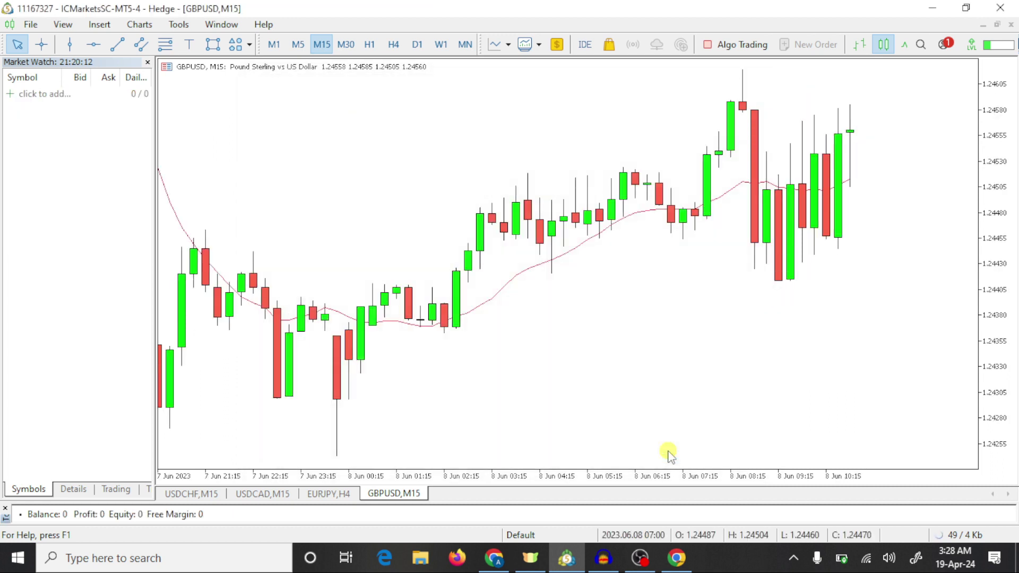